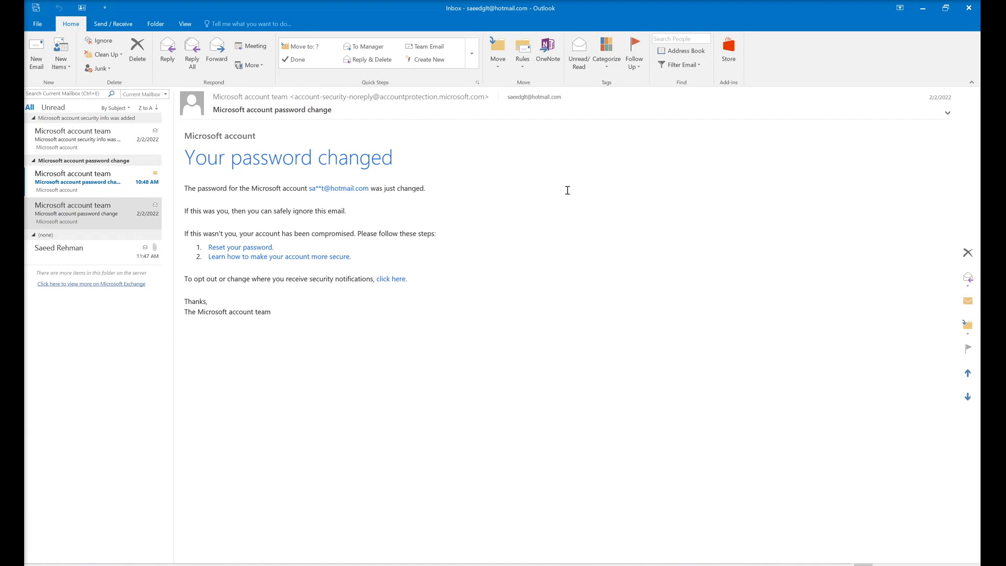
Step: Open Outlook Options from the File backstage and go to the Mail page
left_click(41, 24)
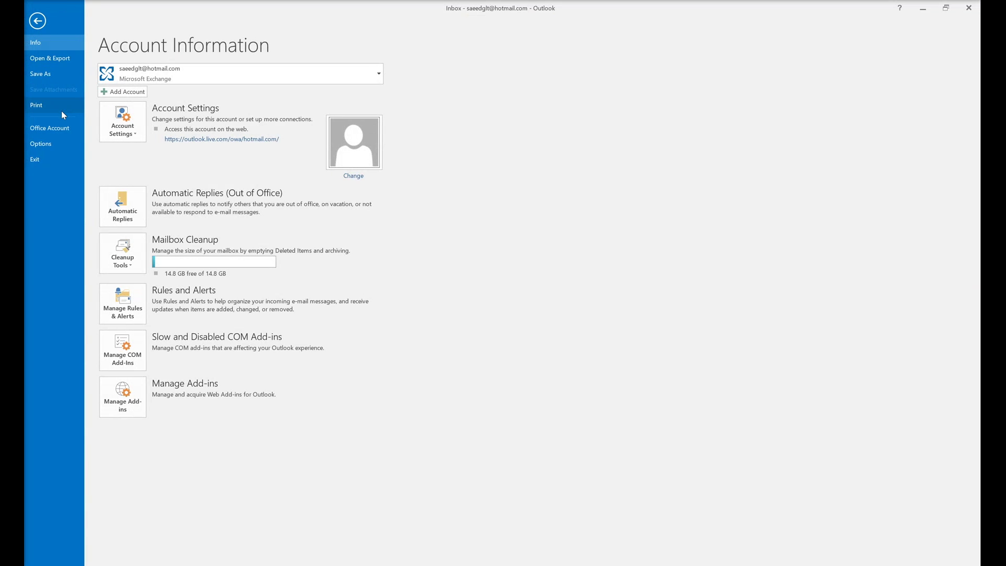
left_click(56, 146)
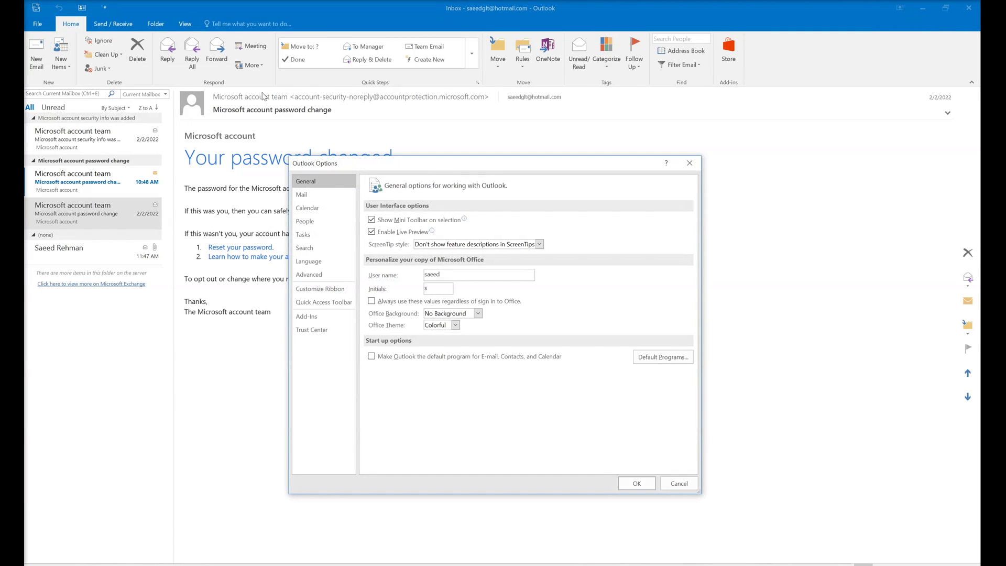
left_click(307, 198)
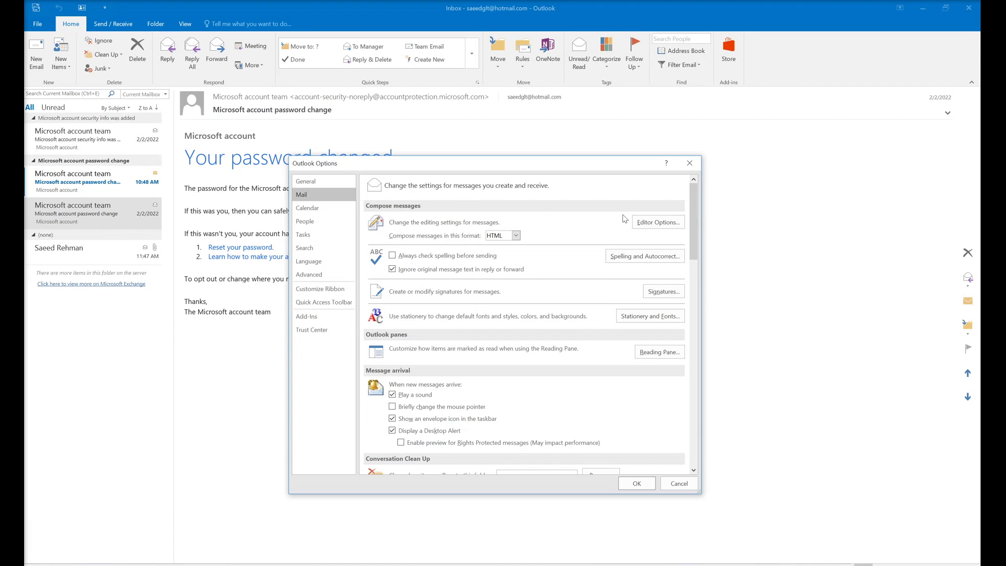
Step: Open Editor Options proofing, then its Custom Dictionaries list
left_click(666, 261)
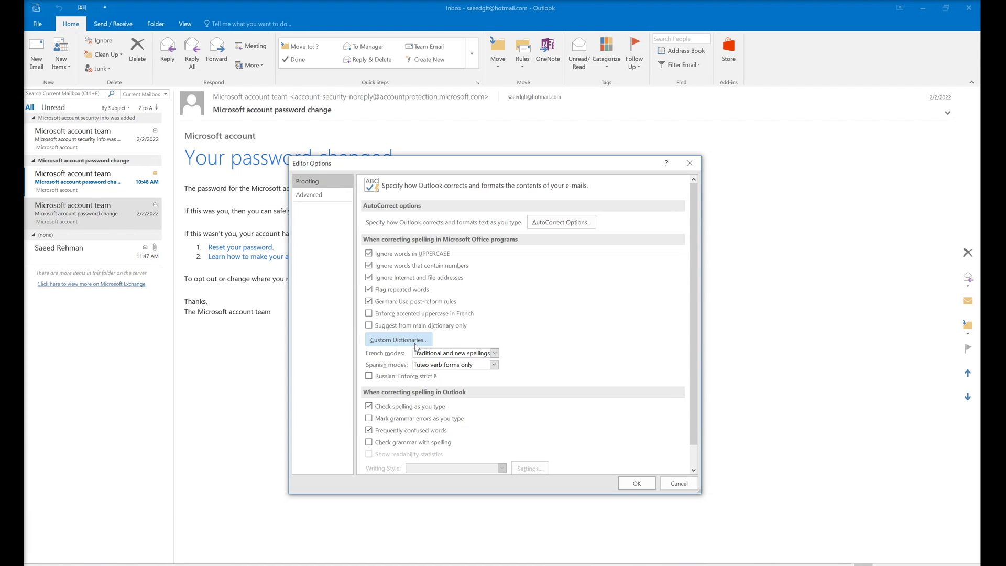
left_click(415, 346)
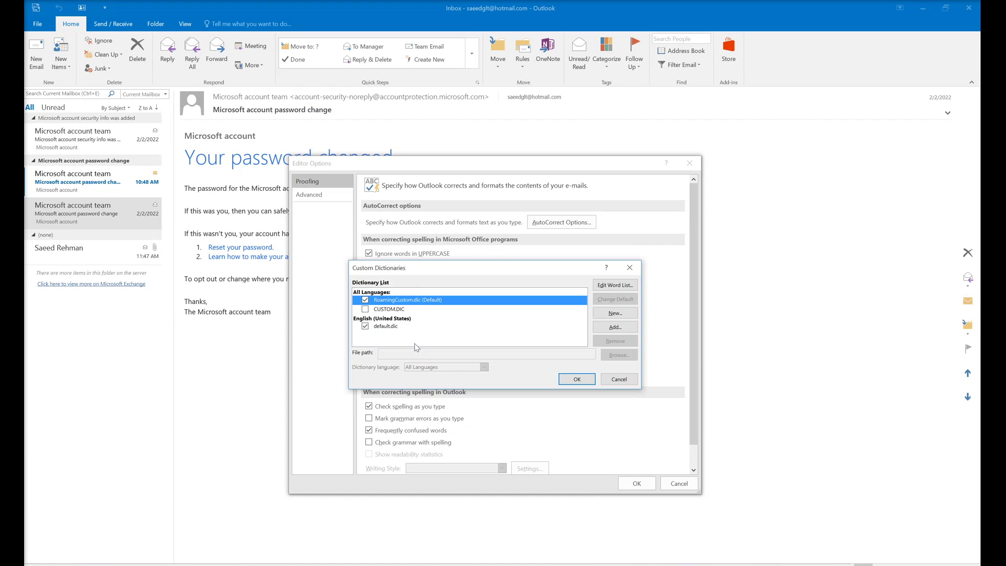
Step: Enable CUSTOM.DIC, set it as the default dictionary, and confirm
left_click(366, 310)
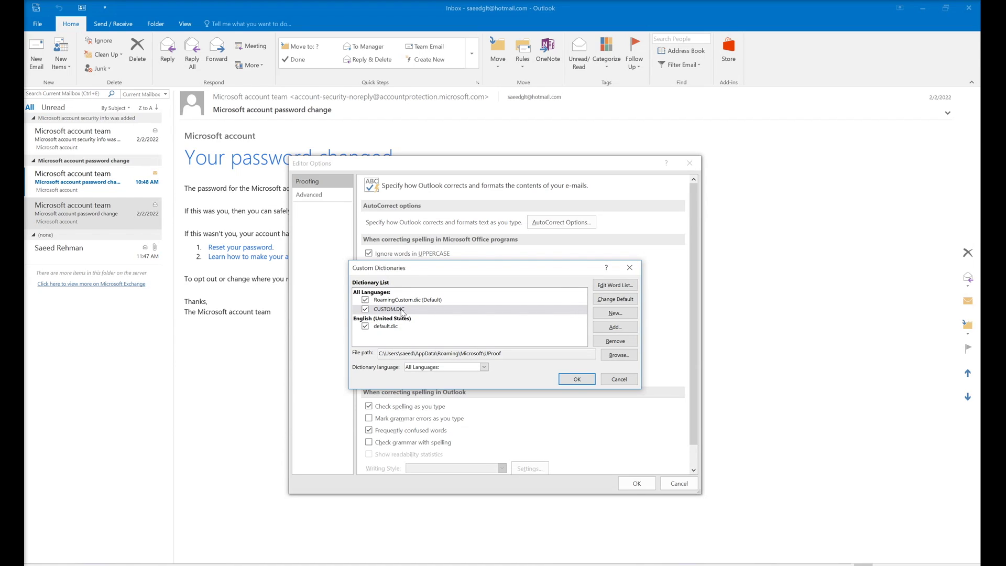
left_click(615, 299)
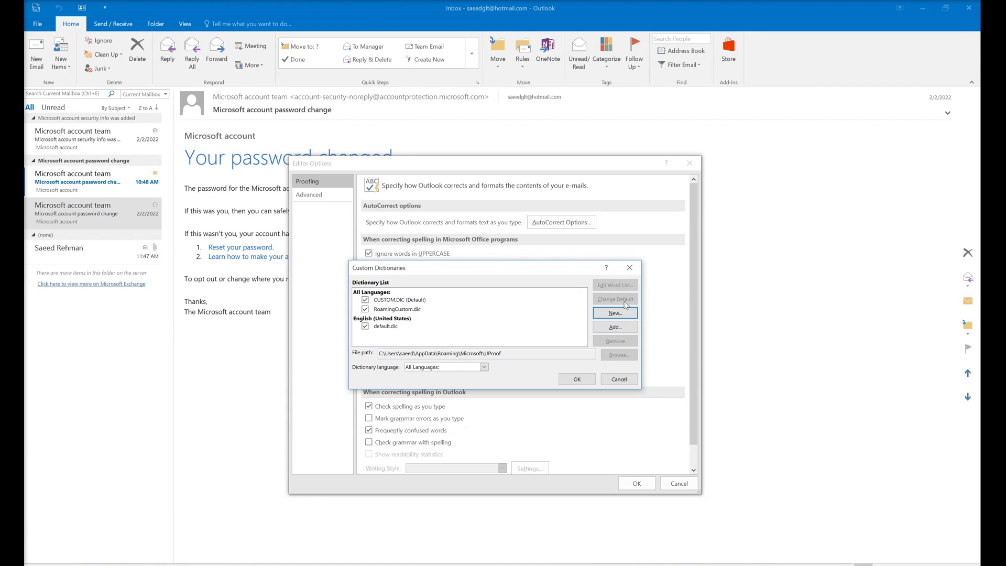
left_click(578, 380)
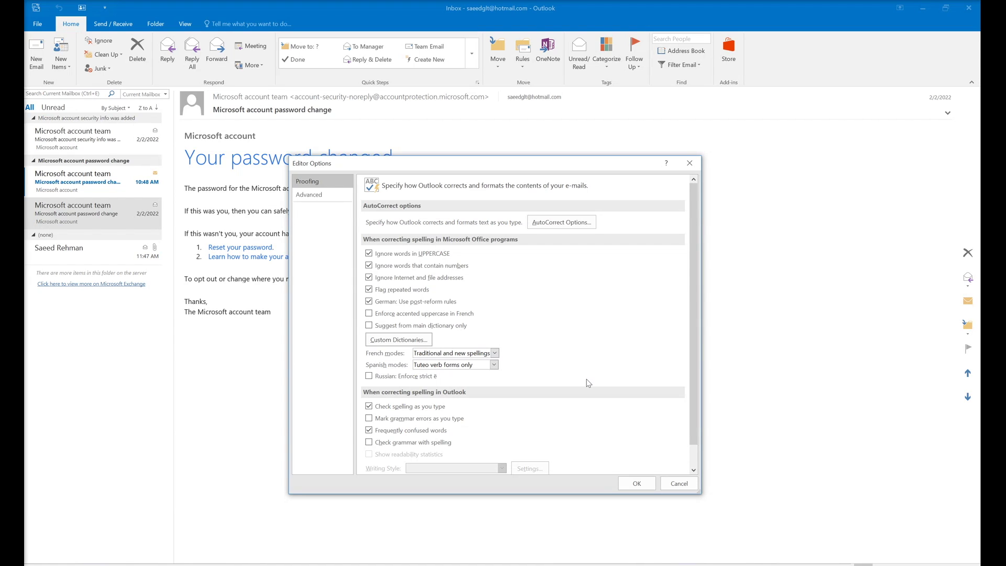
scroll(485, 346, "down", 1)
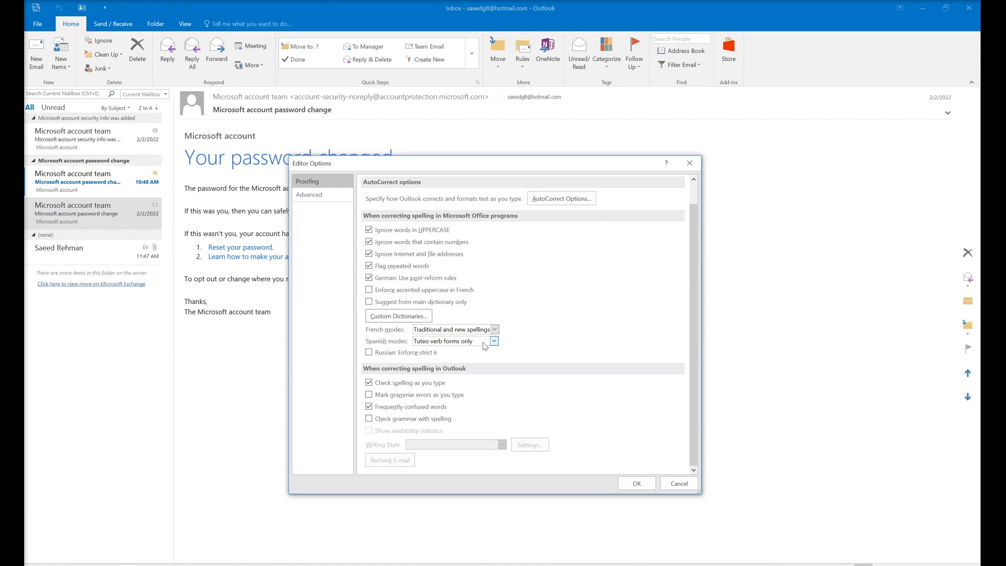
Step: Confirm the Editor Options and Outlook Options dialogs, then close Outlook
left_click(634, 484)
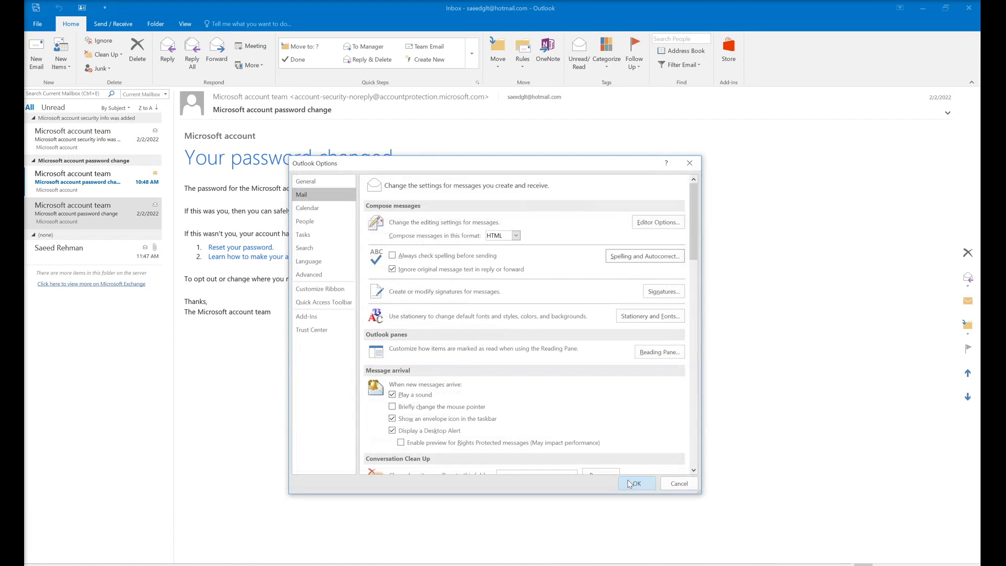
left_click(634, 483)
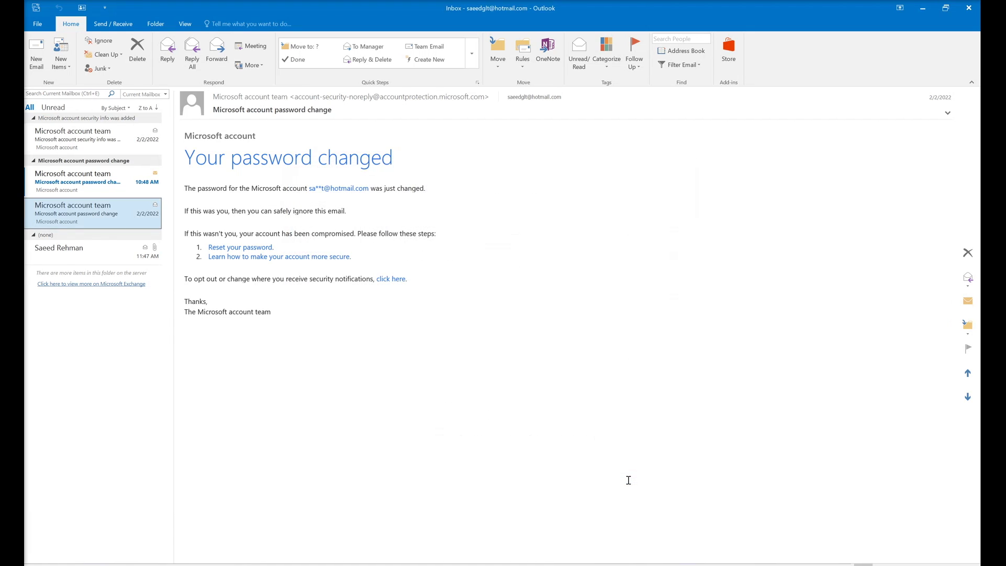
left_click(967, 10)
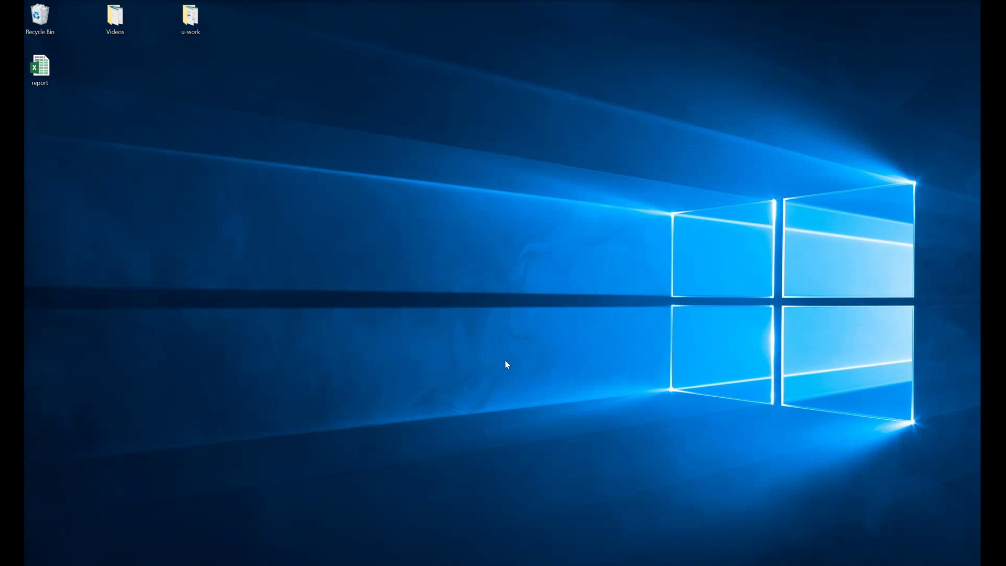